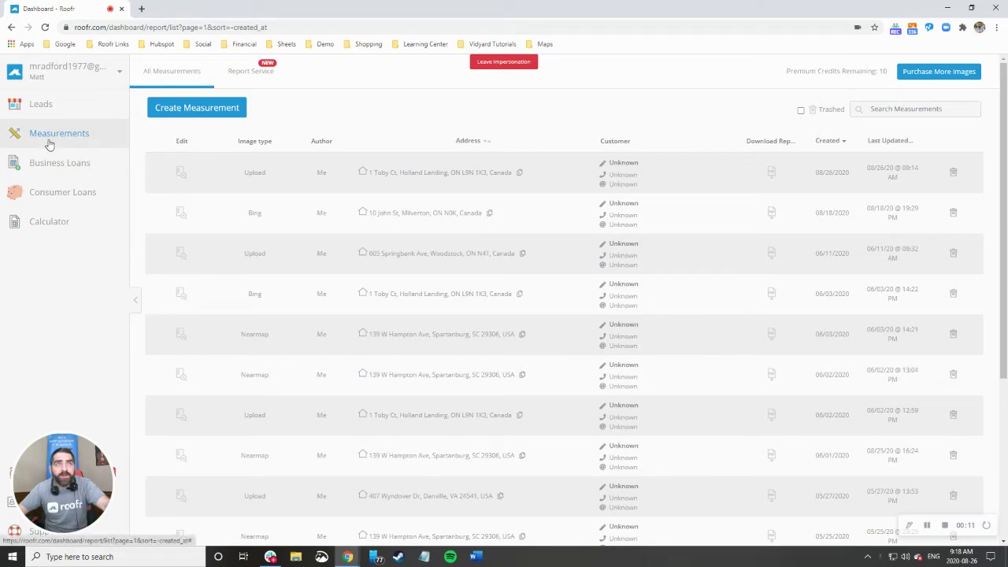
# Reload the Measurements page to refresh the list of saved roof measurements.
pyautogui.click(52, 138)
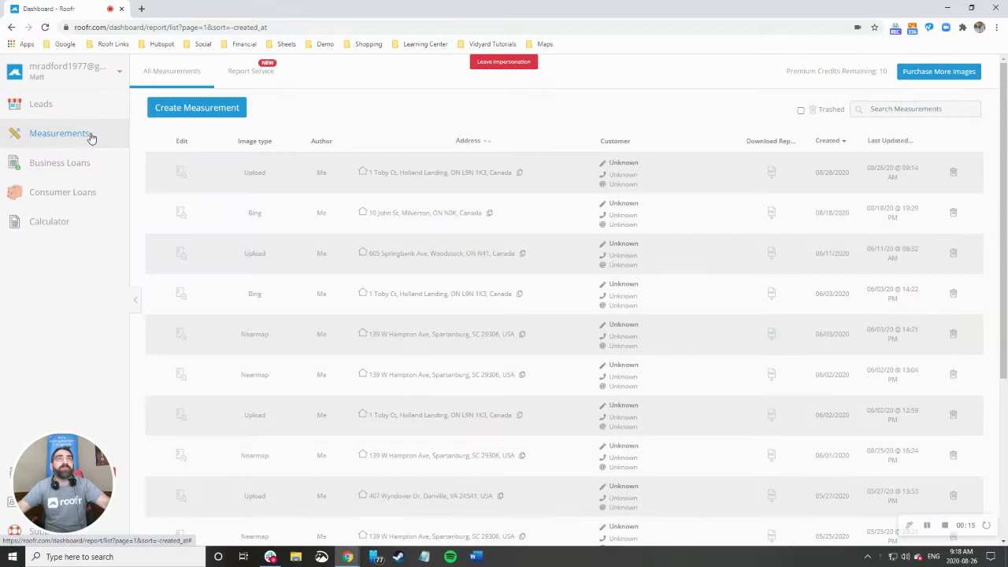
# Start a new measurement report and enter the property's street address, picking the Campbellford suggestion.
pyautogui.click(207, 108)
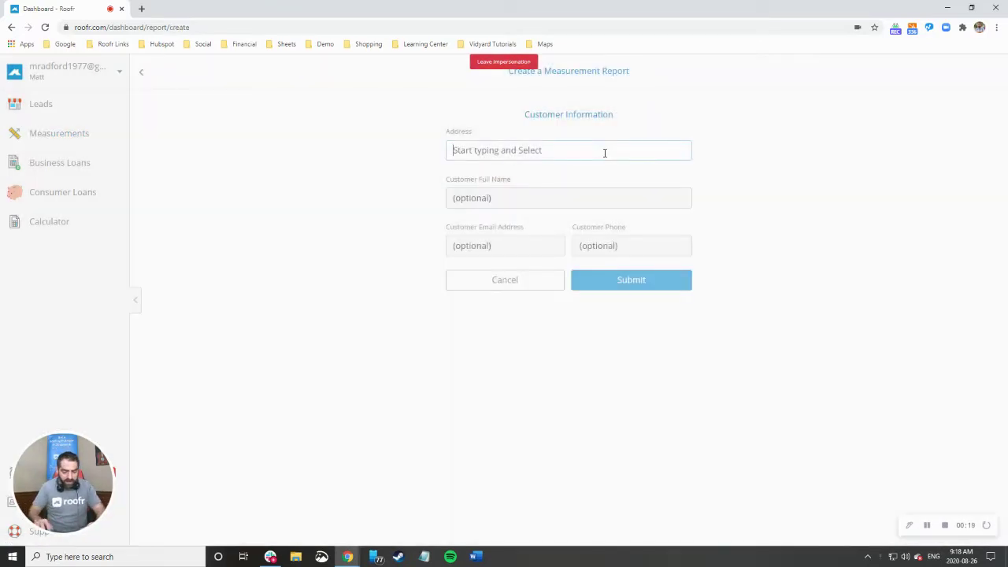
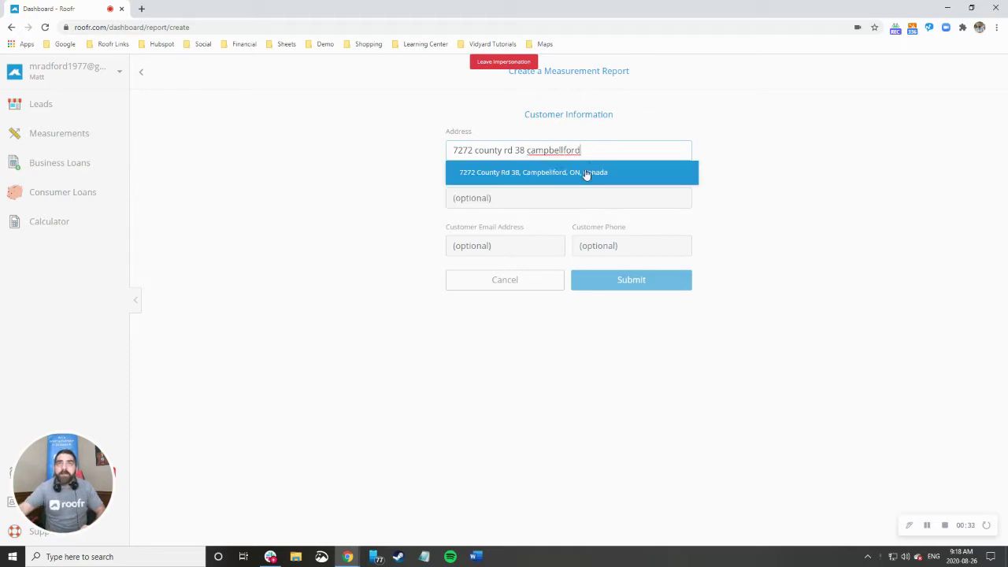
pyautogui.click(585, 173)
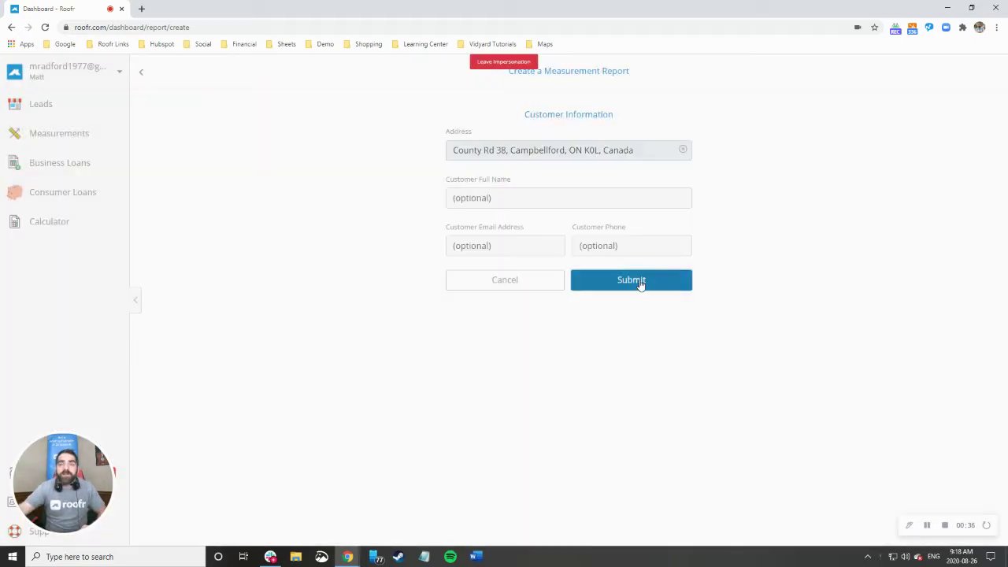
# Submit the address and upload the 'drone' photo from Pictures as the roof image.
pyautogui.click(638, 285)
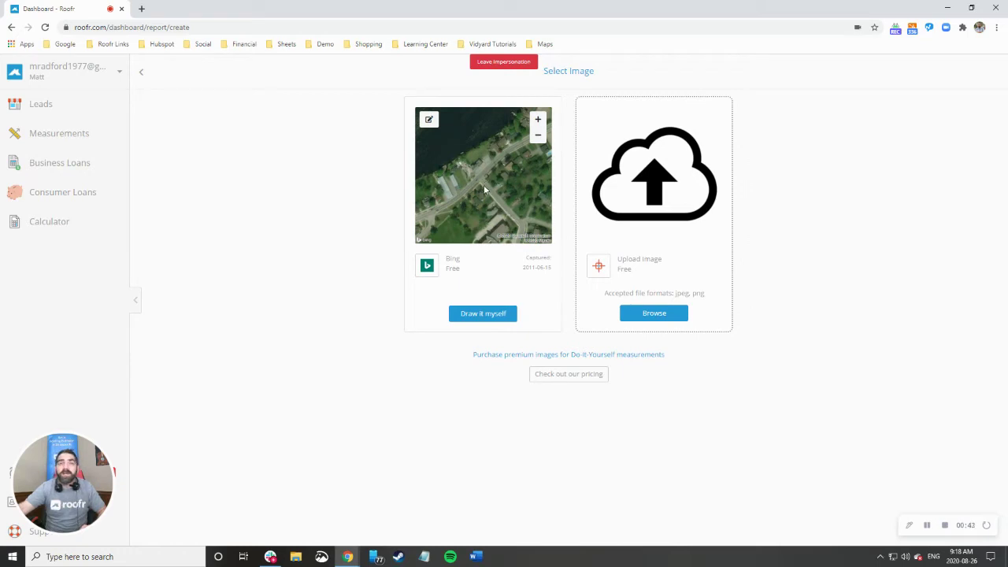
pyautogui.click(653, 313)
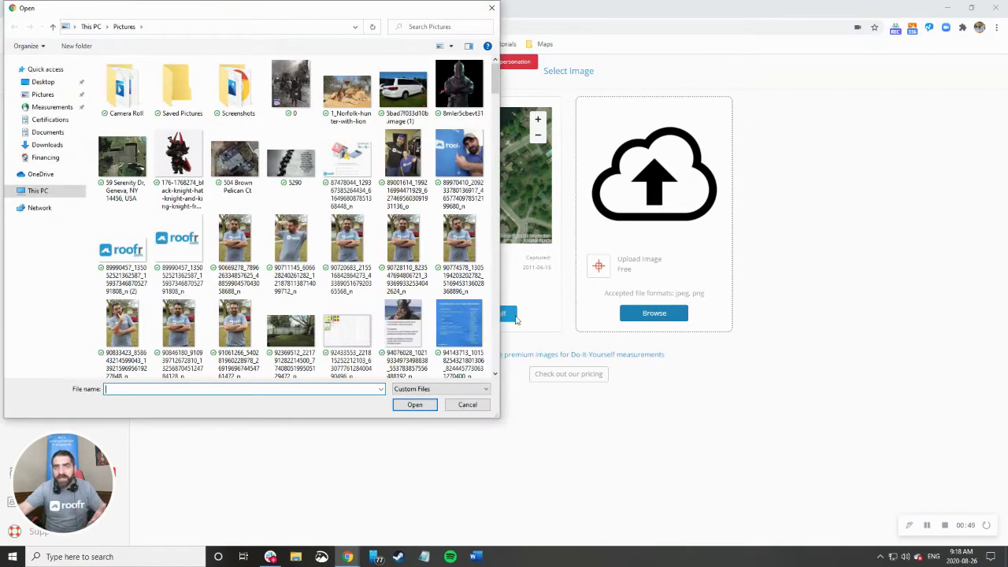
pyautogui.scroll(-2, 307, 213)
pyautogui.scroll(-15, 307, 214)
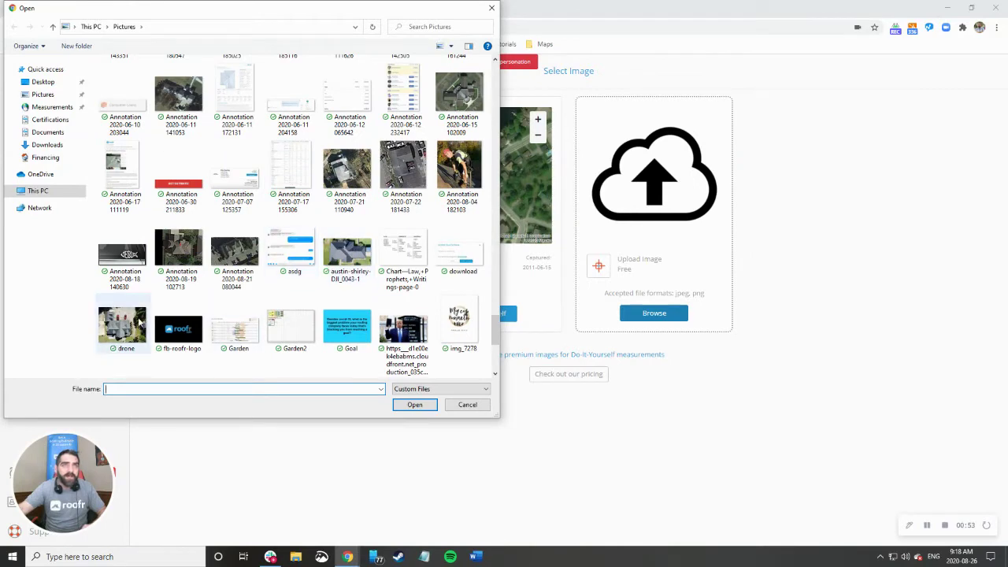
pyautogui.click(122, 324)
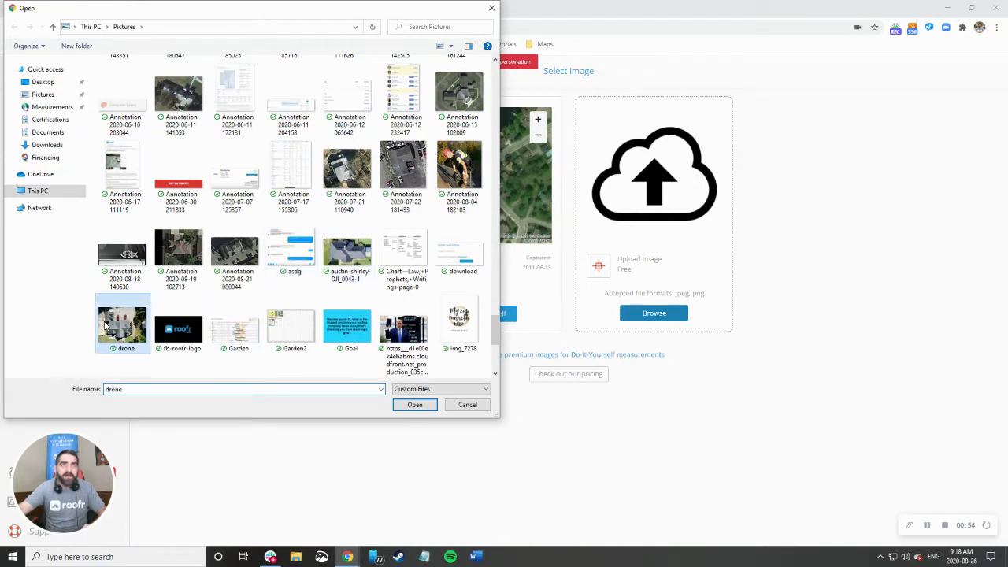
pyautogui.click(416, 405)
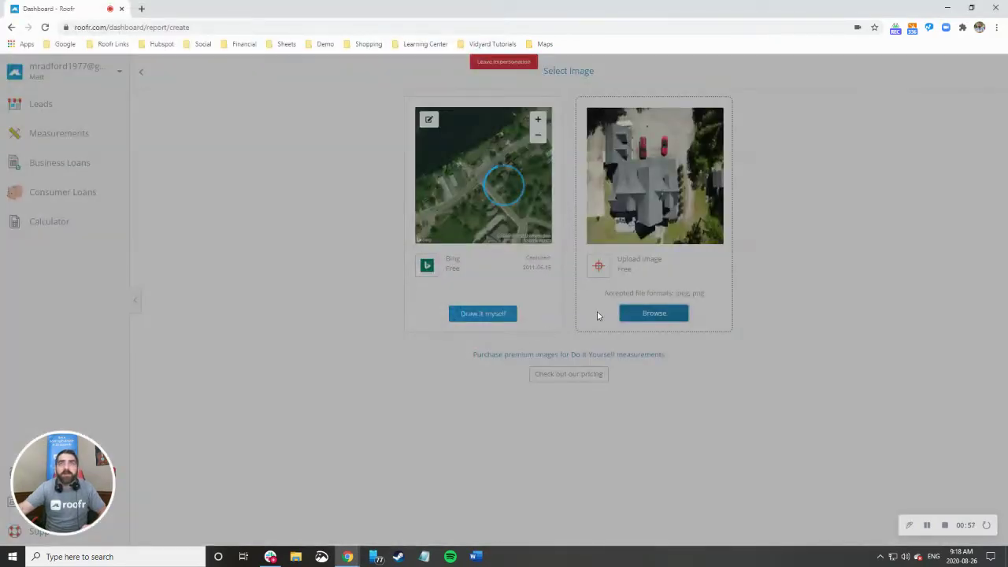
# Use the drone photo and set the scale with a 32-foot reference line down the roof's left edge.
pyautogui.click(649, 312)
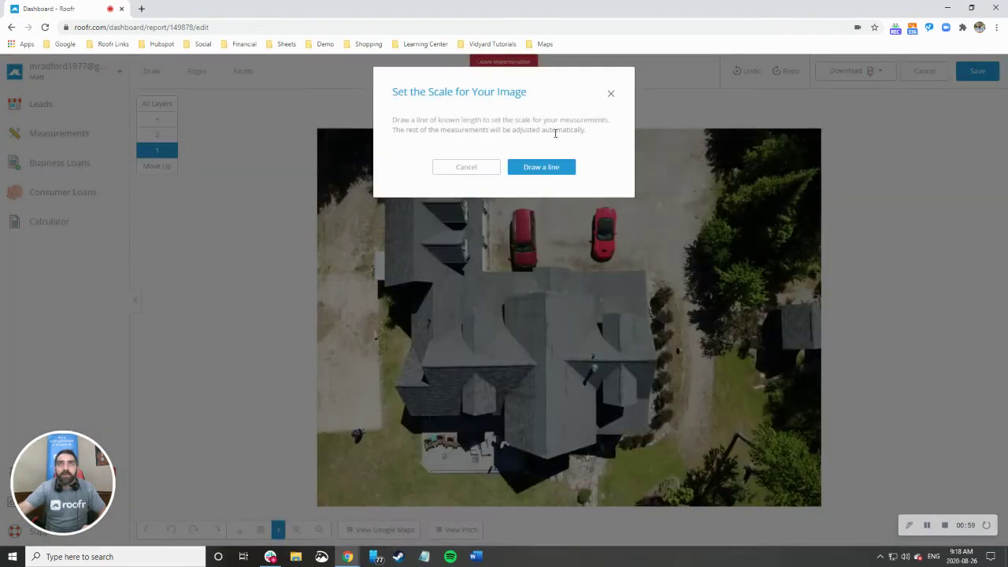
pyautogui.click(542, 166)
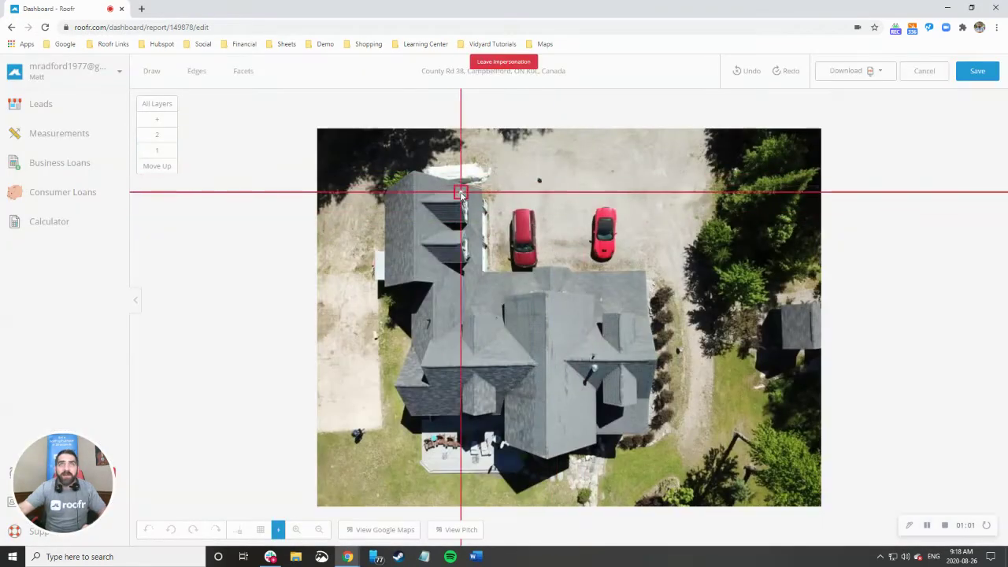
pyautogui.click(414, 172)
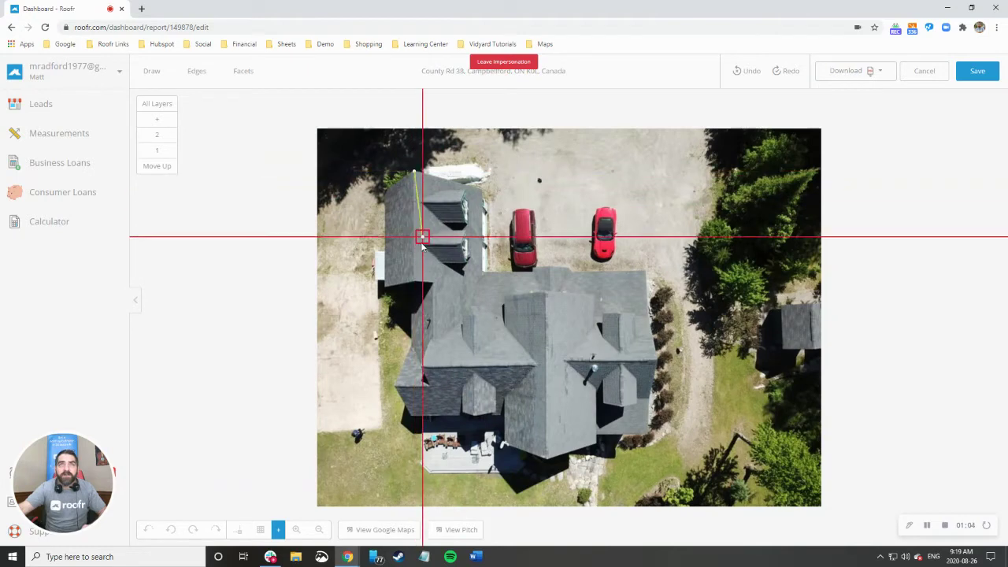
pyautogui.click(415, 282)
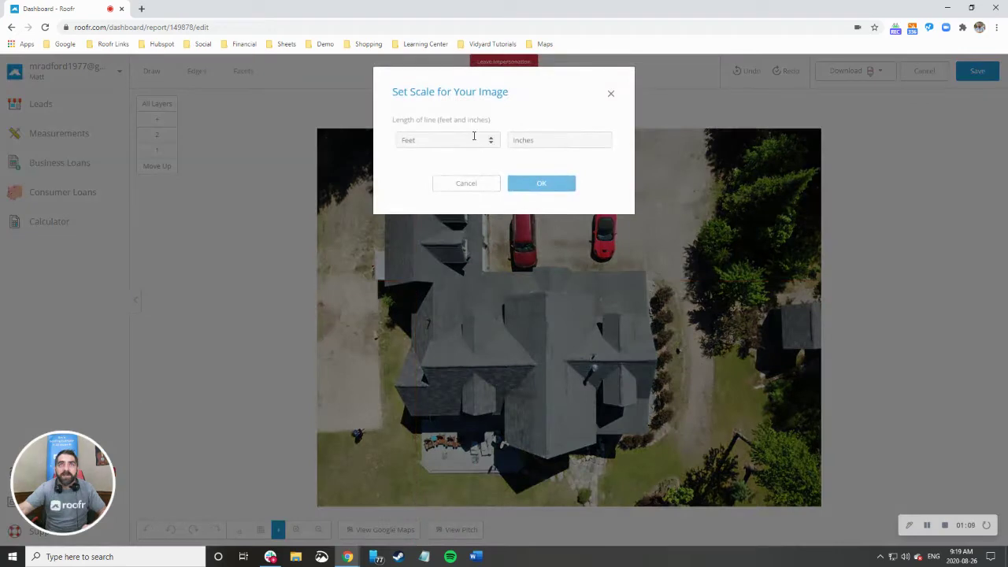
pyautogui.write('32')
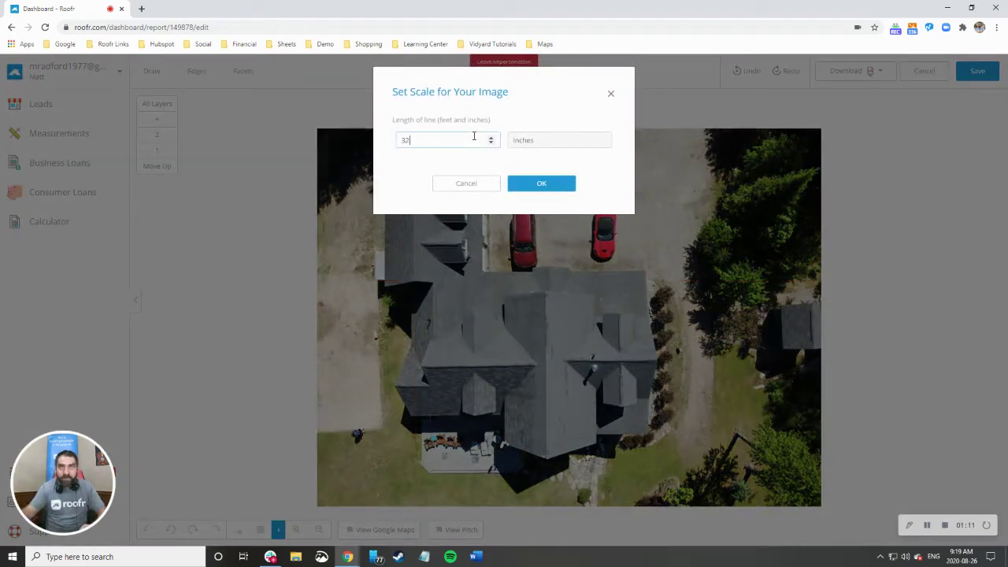
pyautogui.click(540, 183)
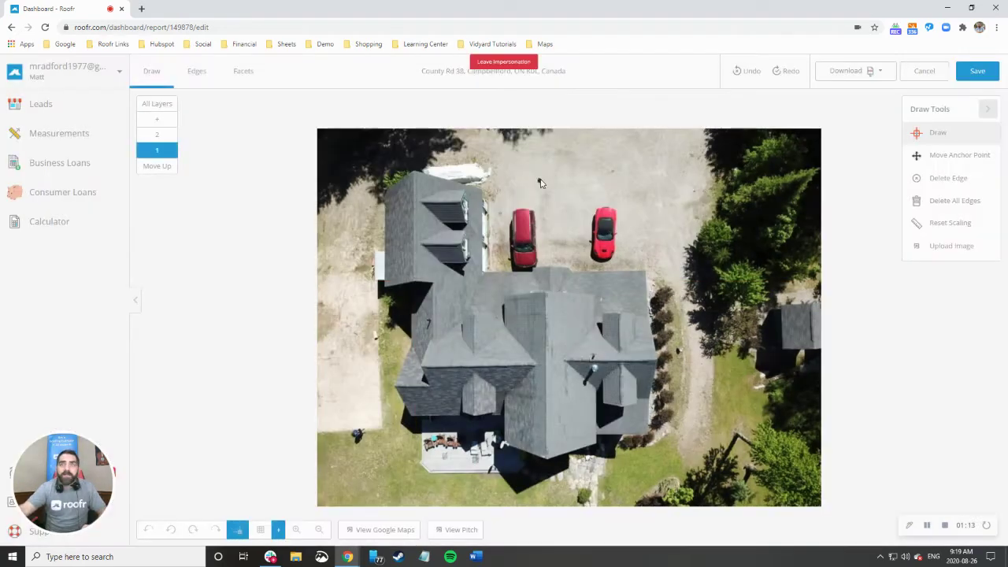
# Trace the left wing outline: 27ft 9in, 10ft 2in, 21ft 8in and 14ft 8in edges.
pyautogui.click(385, 286)
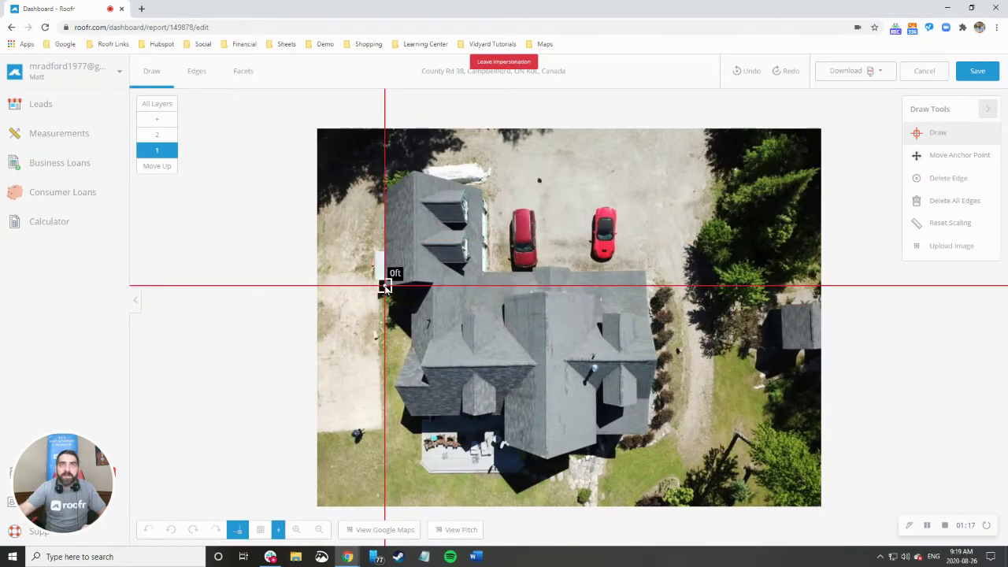
pyautogui.click(385, 189)
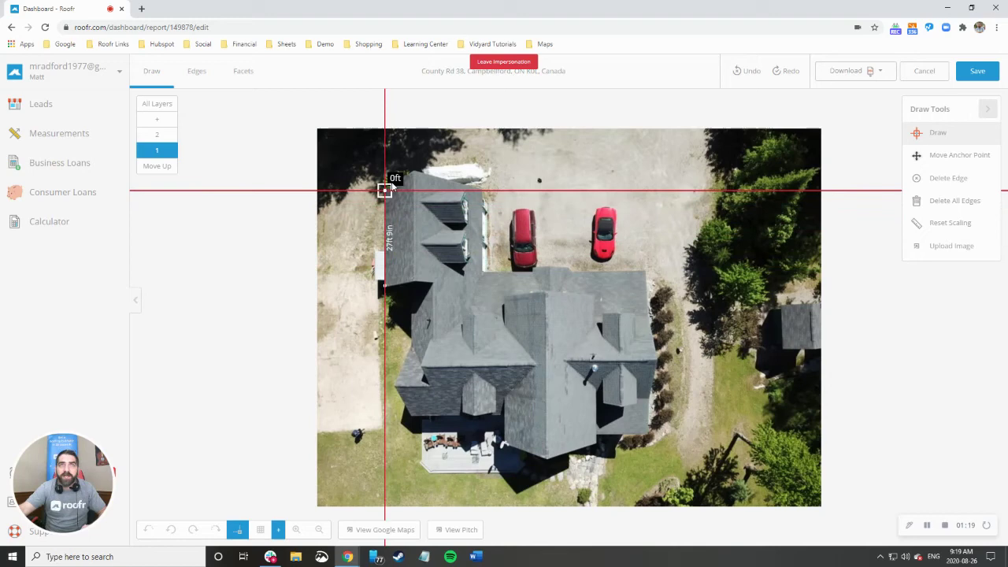
pyautogui.click(413, 170)
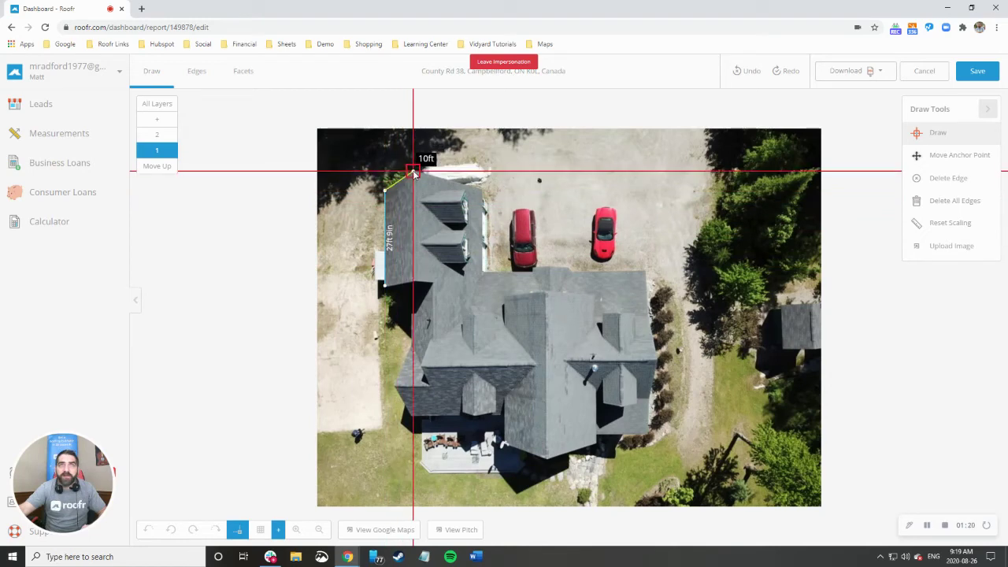
pyautogui.click(483, 185)
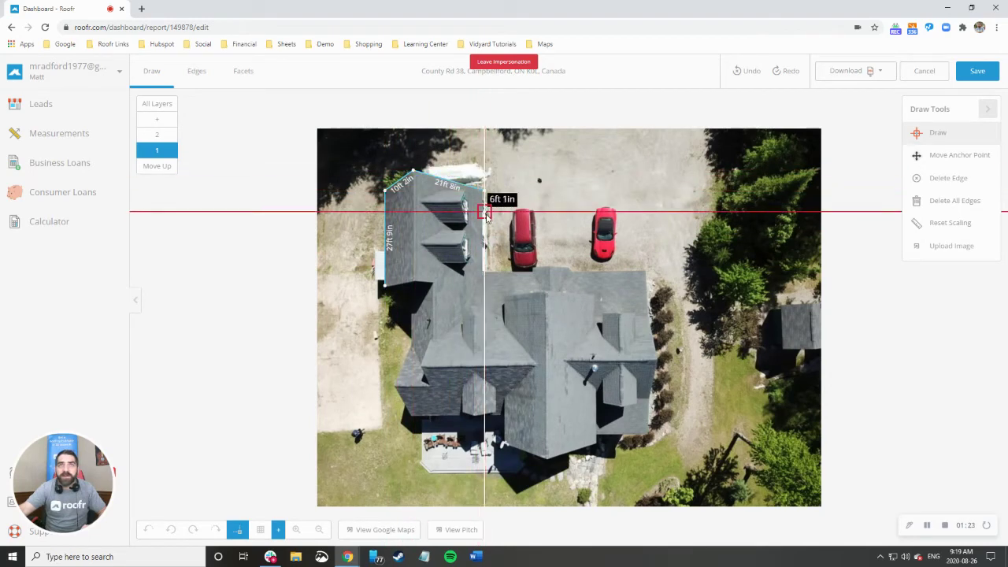
pyautogui.click(483, 272)
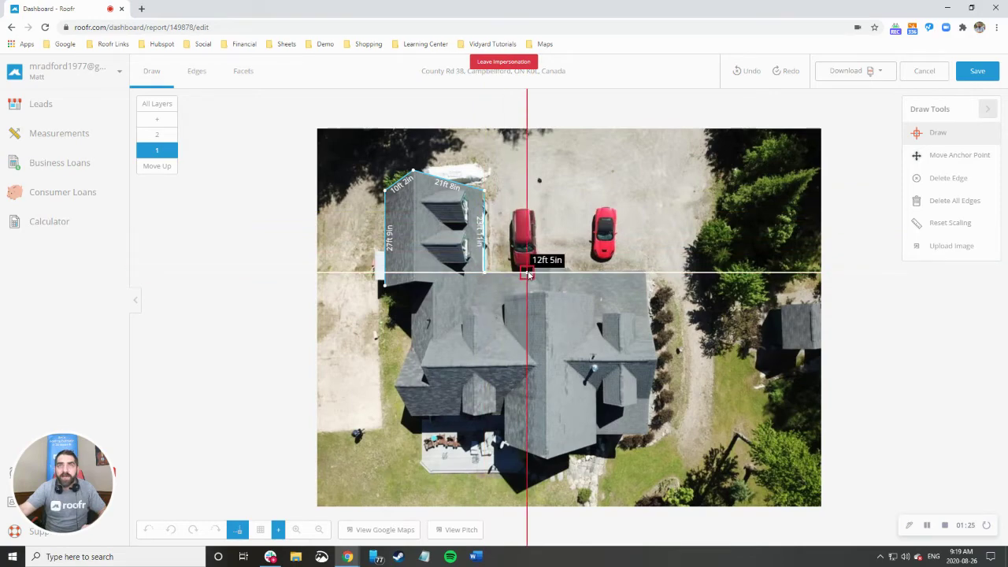
pyautogui.click(534, 273)
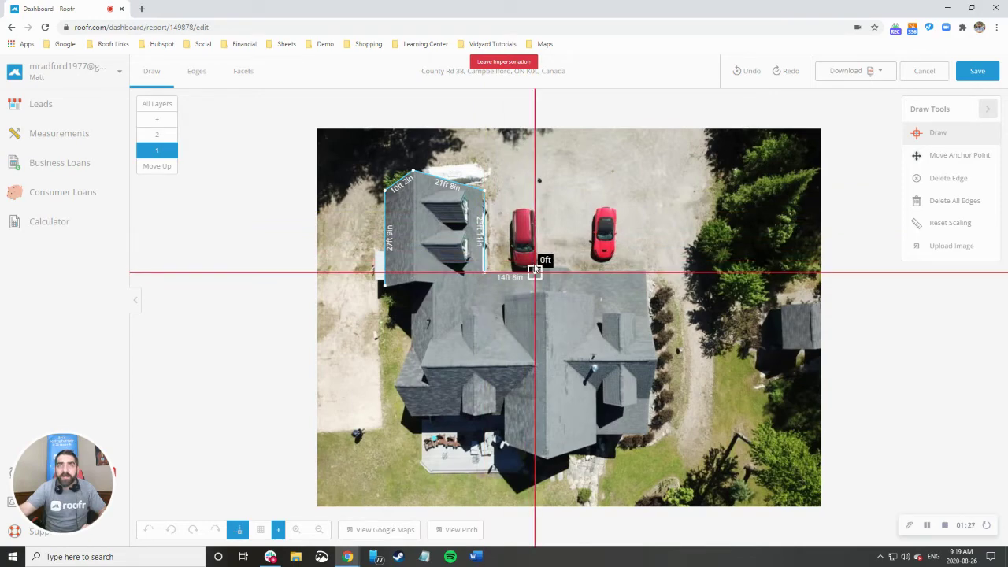
# Continue the outline with short jogs and the 5ft 8in, 22ft 3in and 12ft 8in edges.
pyautogui.scroll(2, 534, 269)
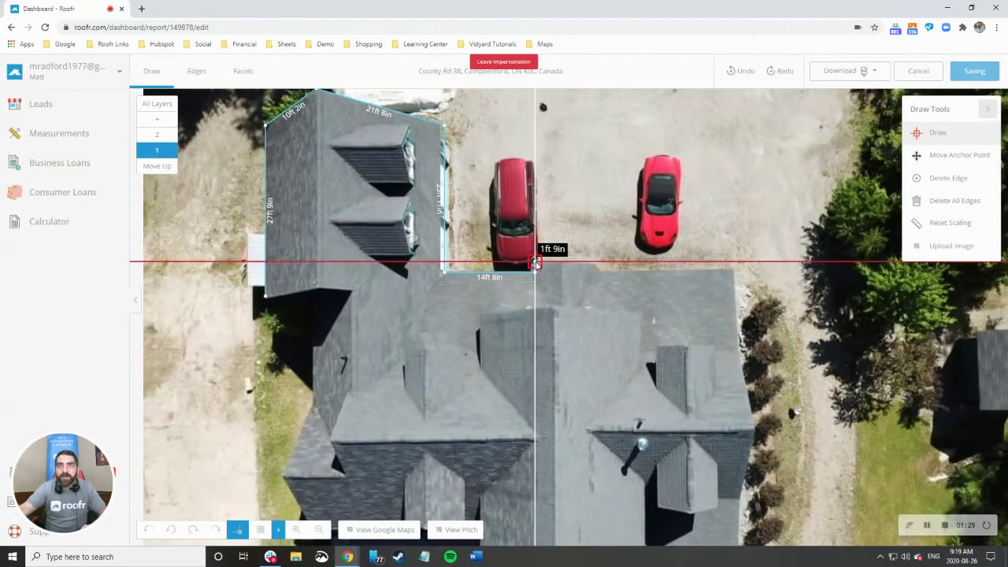
pyautogui.click(534, 263)
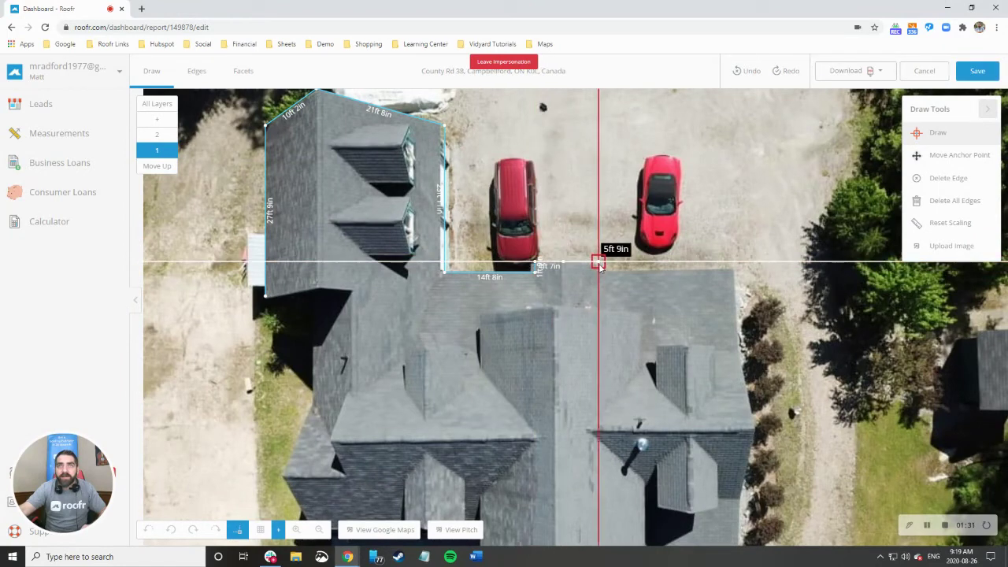
pyautogui.click(598, 266)
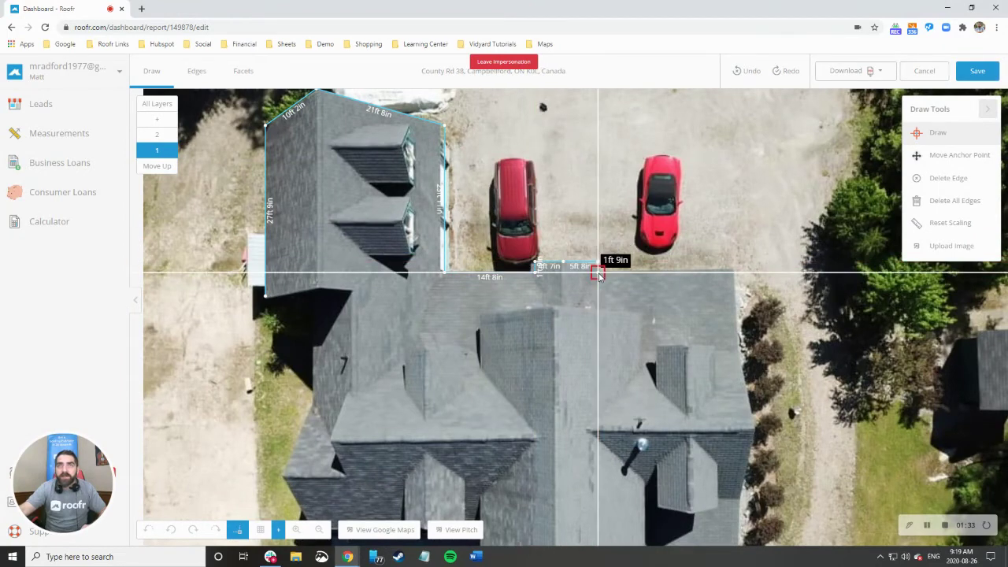
pyautogui.click(597, 273)
pyautogui.click(735, 272)
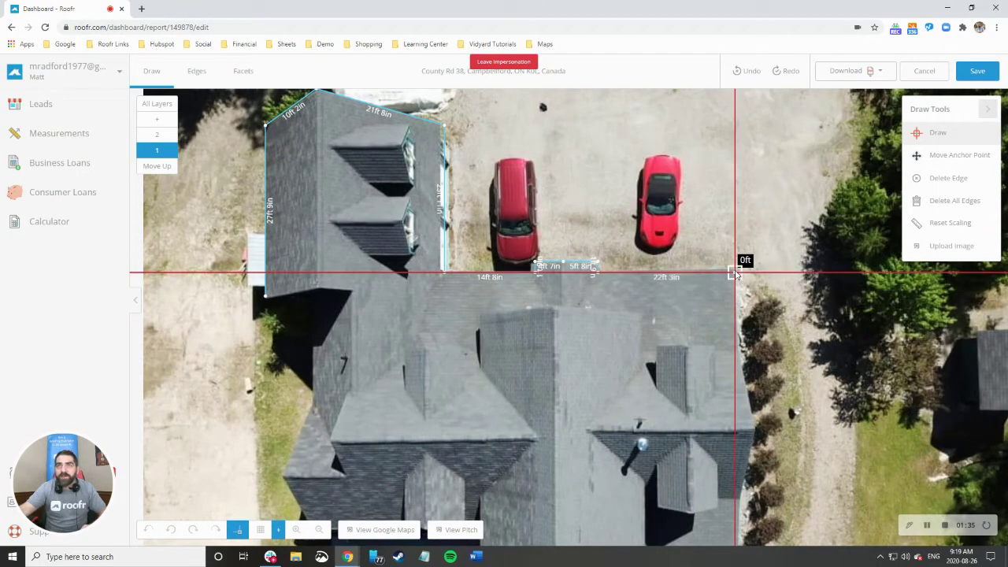
pyautogui.click(740, 347)
pyautogui.scroll(1, 740, 347)
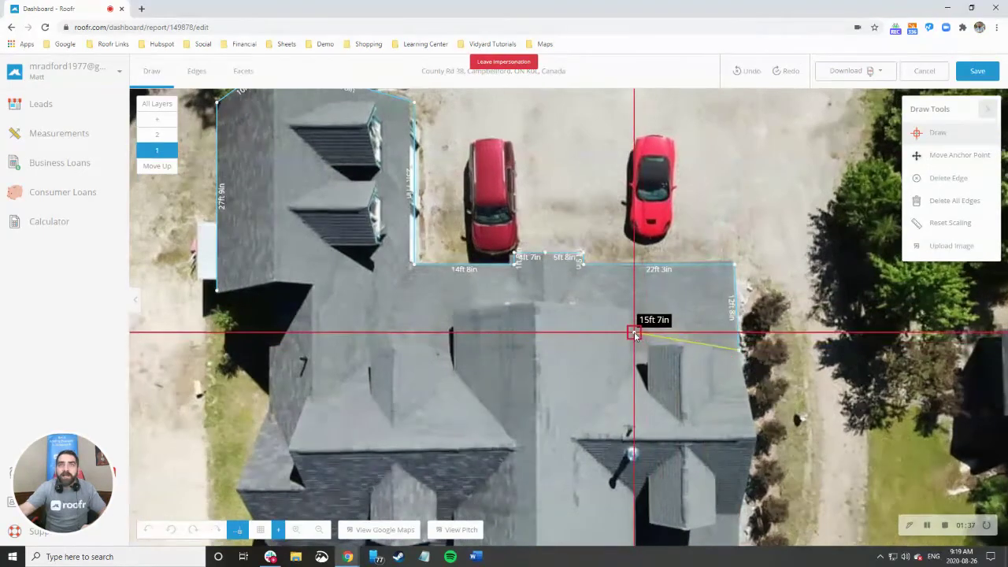
pyautogui.scroll(-1, 635, 334)
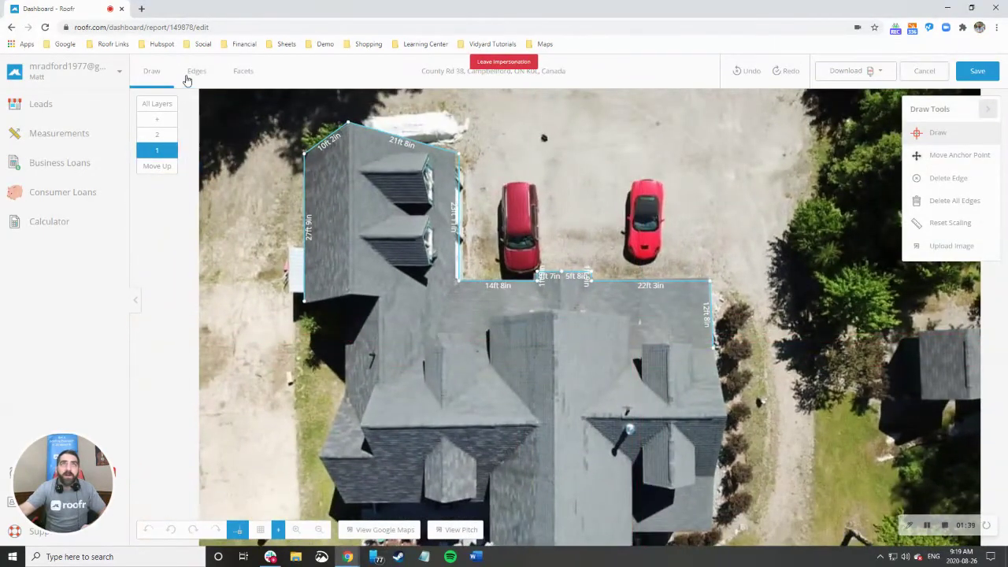
# Switch to the Edges and then the Facets view, zooming out on the canvas.
pyautogui.click(196, 72)
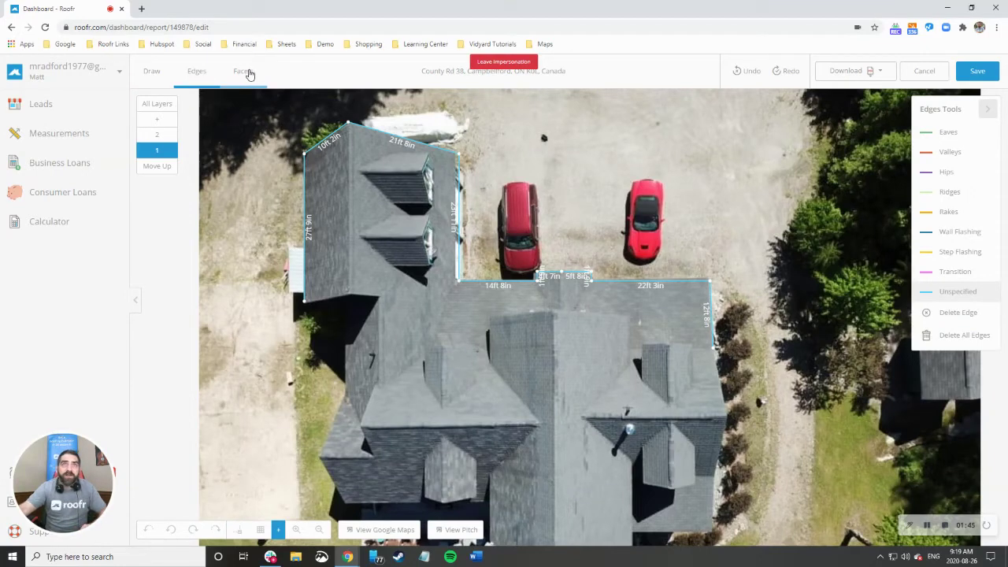
pyautogui.click(249, 73)
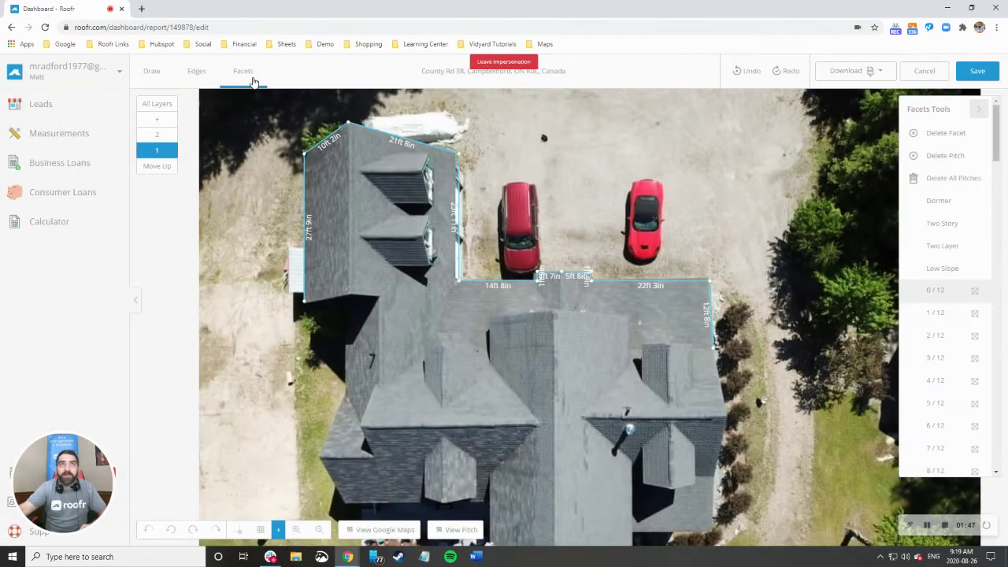
pyautogui.scroll(-1, 253, 273)
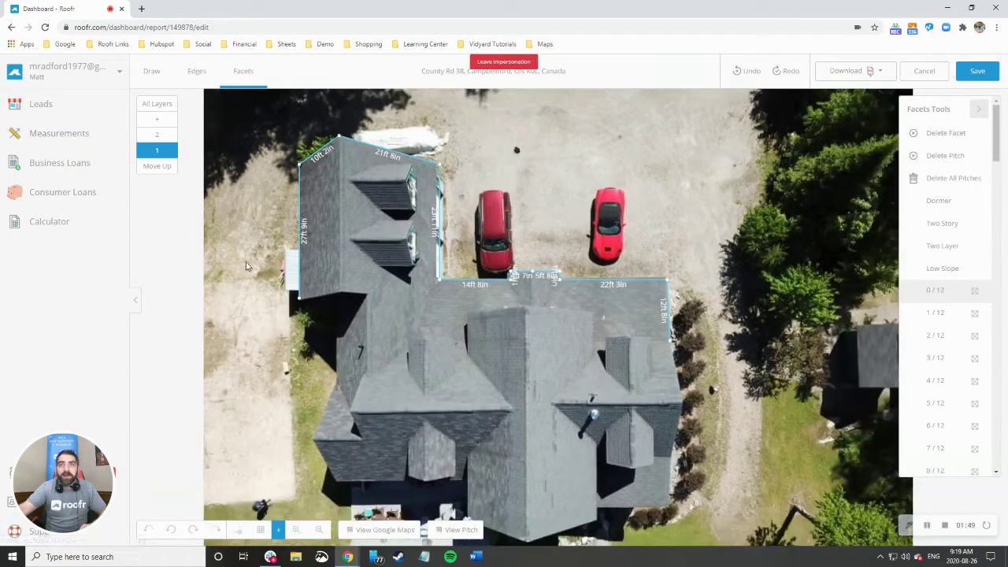
# Open the completed saved measurement for editing and show facets from all layers, zoomed in.
pyautogui.click(68, 134)
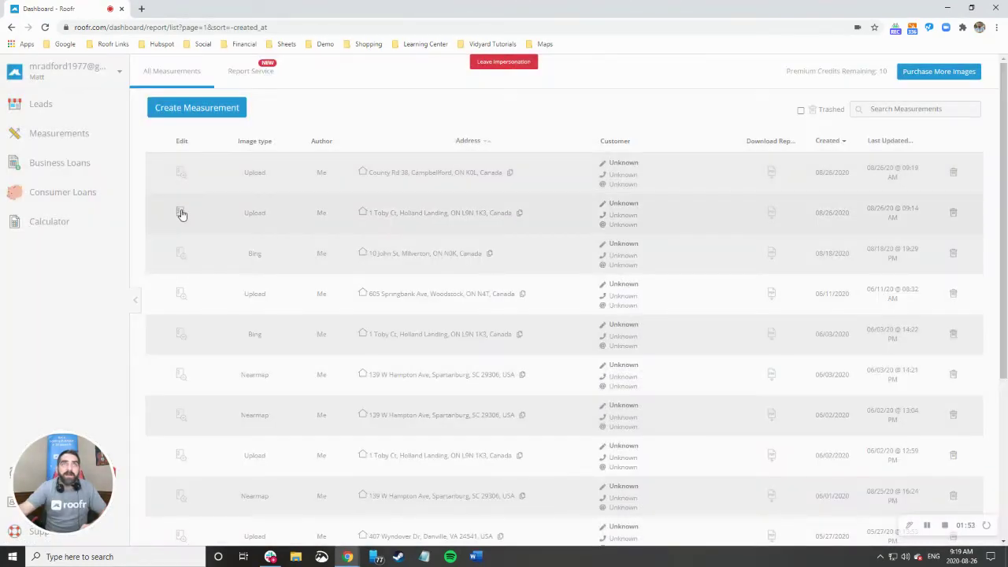
pyautogui.click(182, 213)
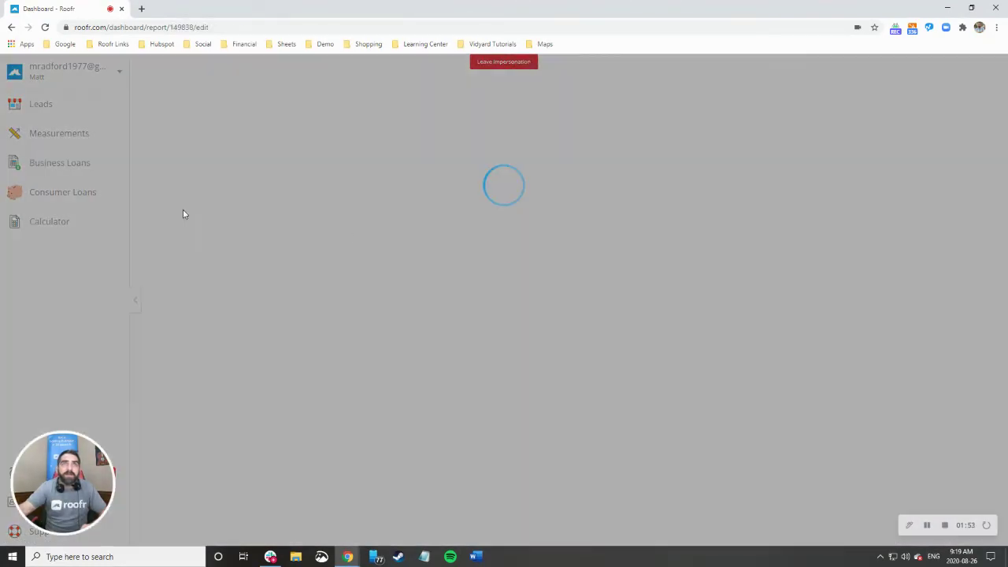
pyautogui.click(162, 103)
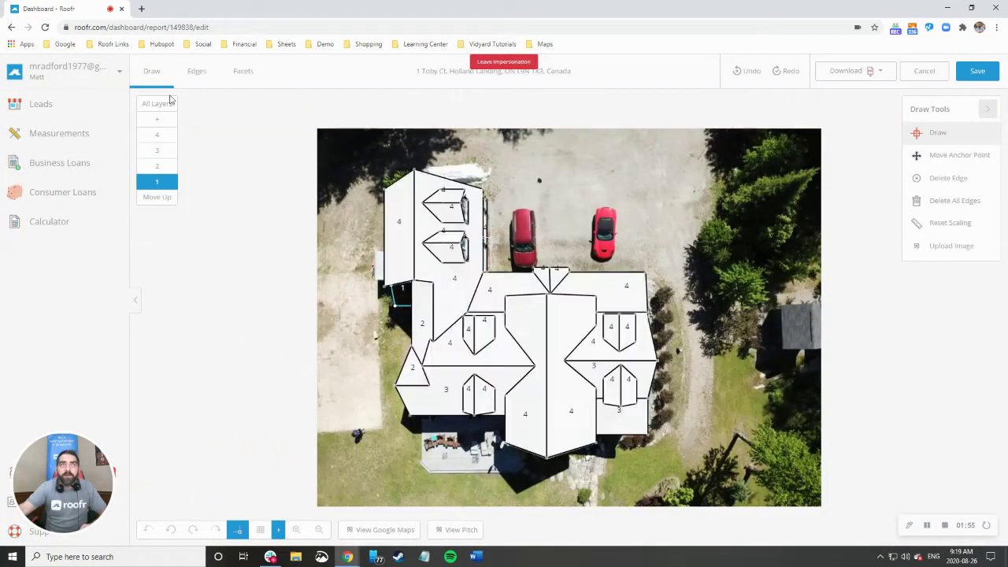
pyautogui.scroll(3, 650, 367)
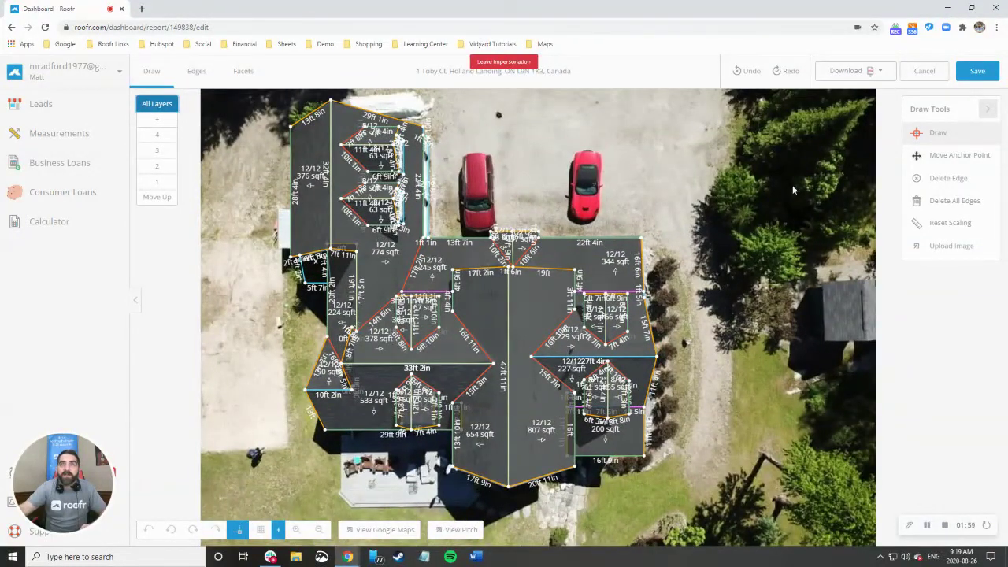
# Generate the roof report as a PDF and open it in a new tab.
pyautogui.click(855, 70)
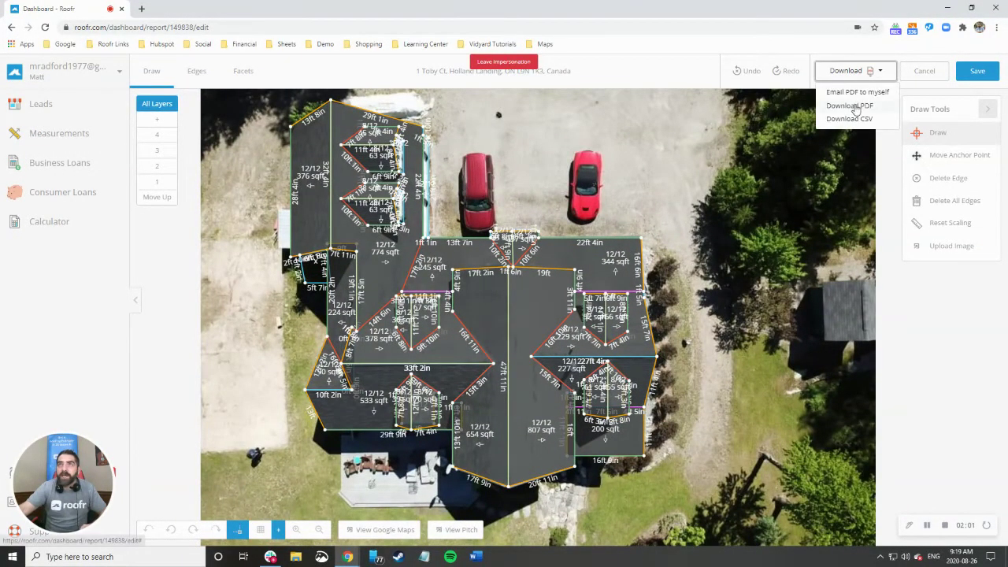
pyautogui.click(855, 106)
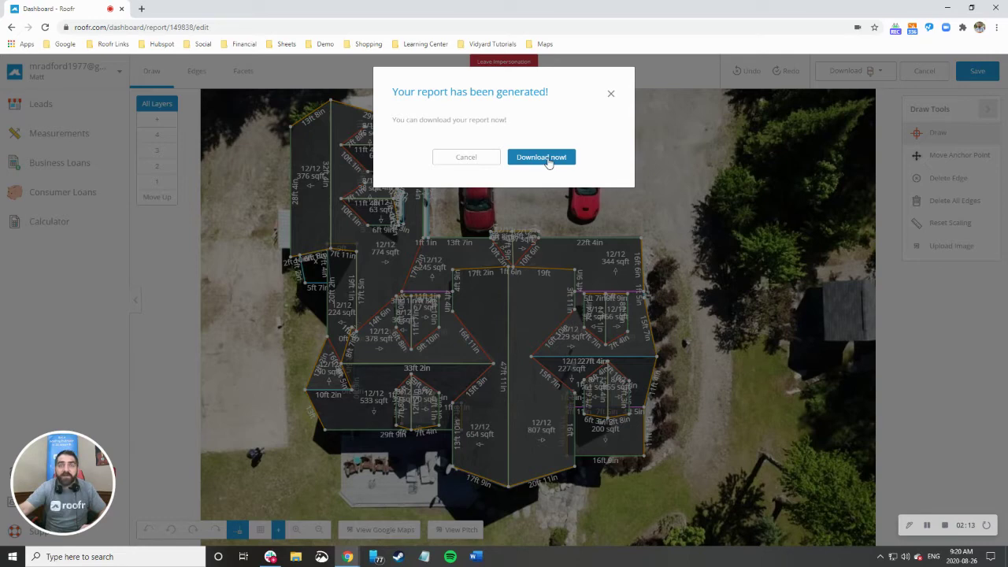
pyautogui.click(549, 160)
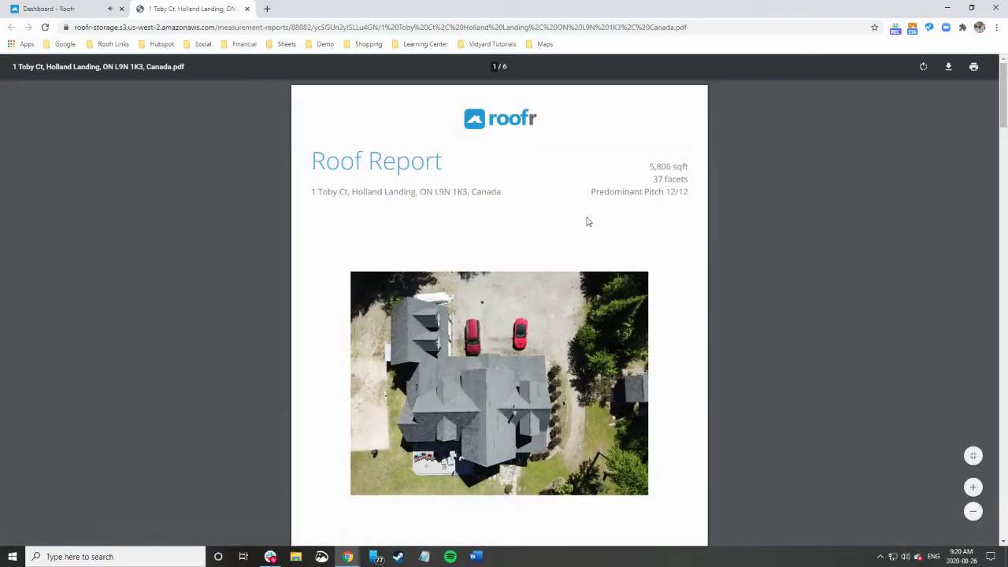
# Scroll through the PDF report from the cover page to the Pitch & Direction diagram.
pyautogui.scroll(-5, 606, 229)
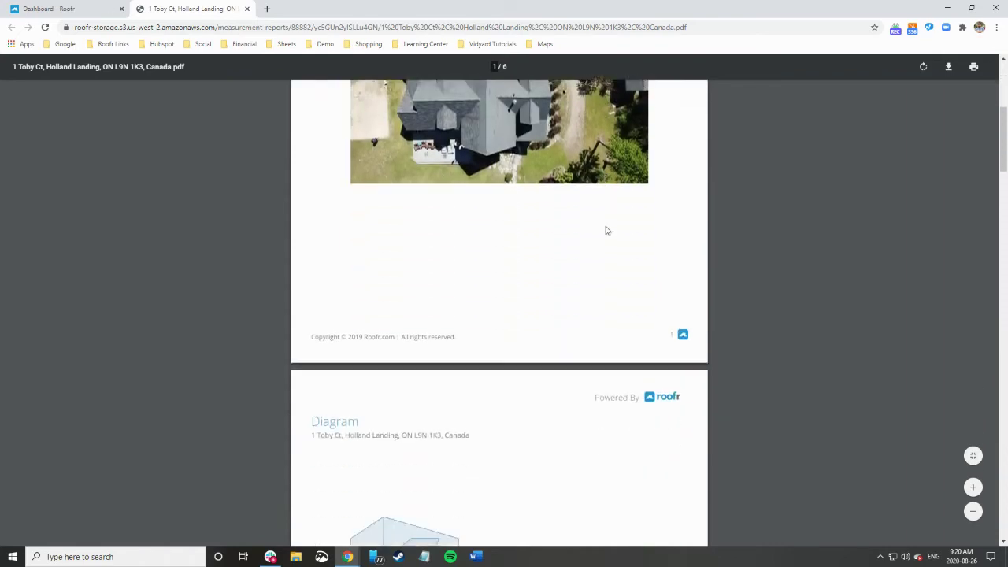
pyautogui.scroll(-2, 606, 230)
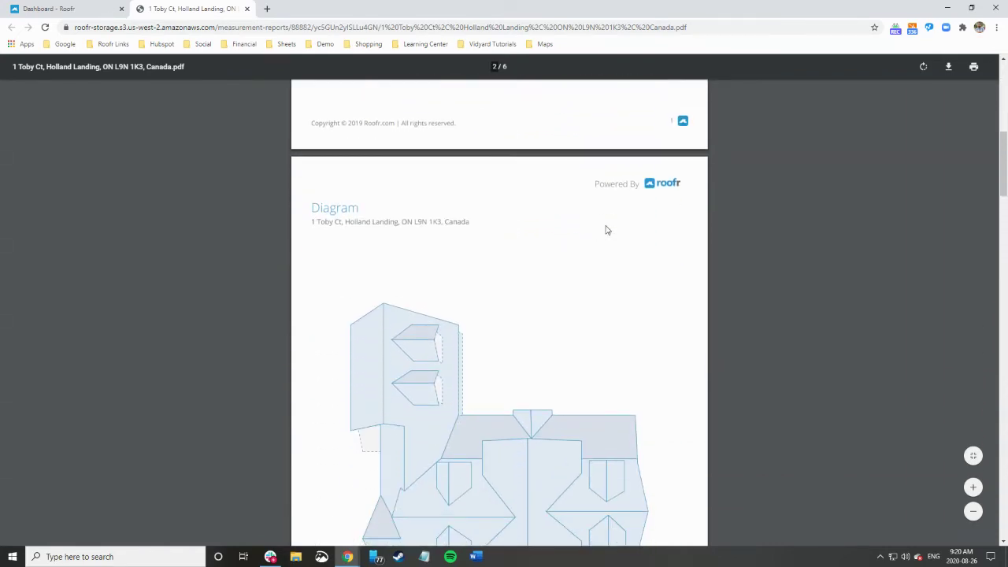
pyautogui.scroll(1, 606, 230)
pyautogui.scroll(4, 606, 229)
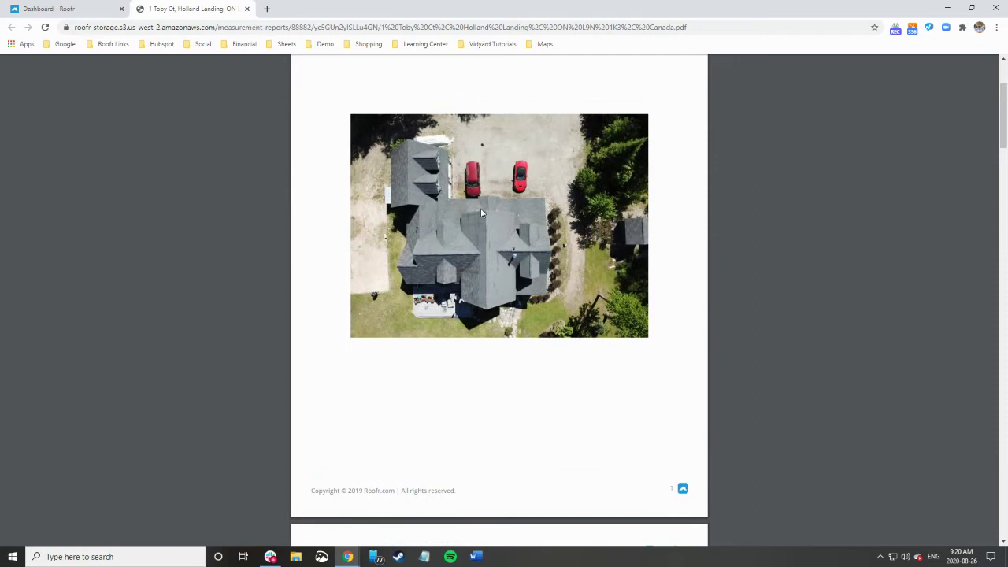
pyautogui.scroll(-7, 529, 262)
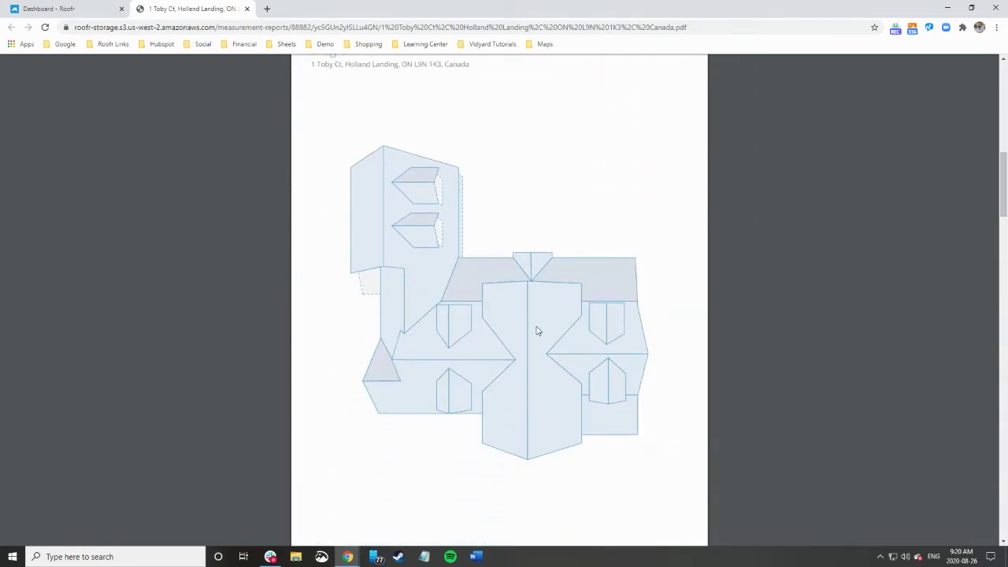
pyautogui.scroll(-5, 538, 349)
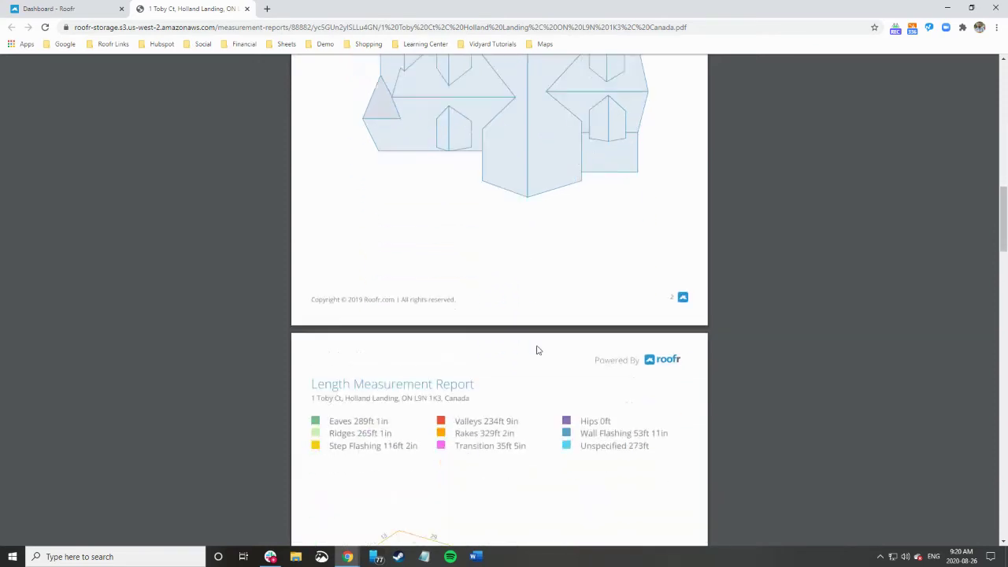
pyautogui.scroll(-2, 538, 350)
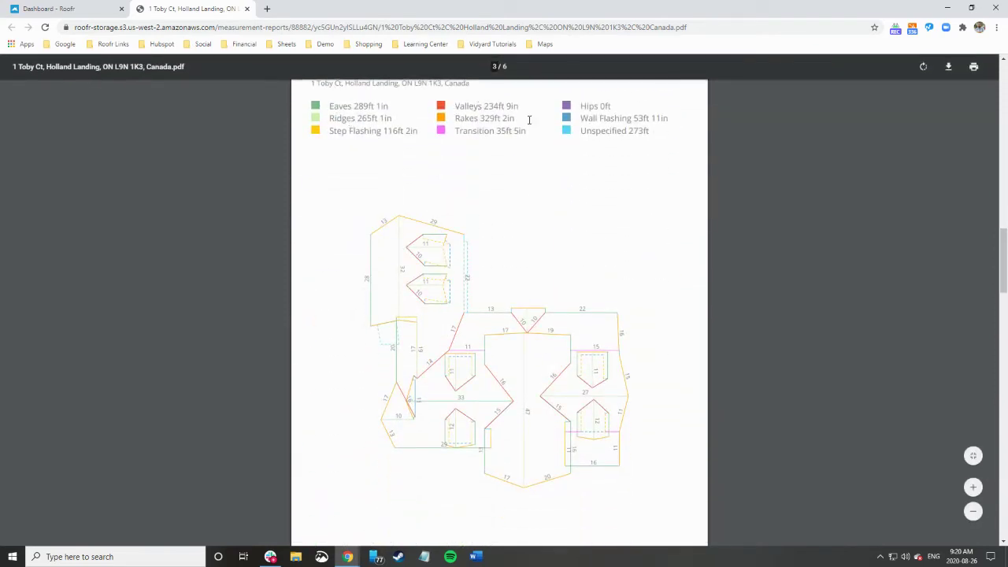
pyautogui.scroll(-6, 630, 192)
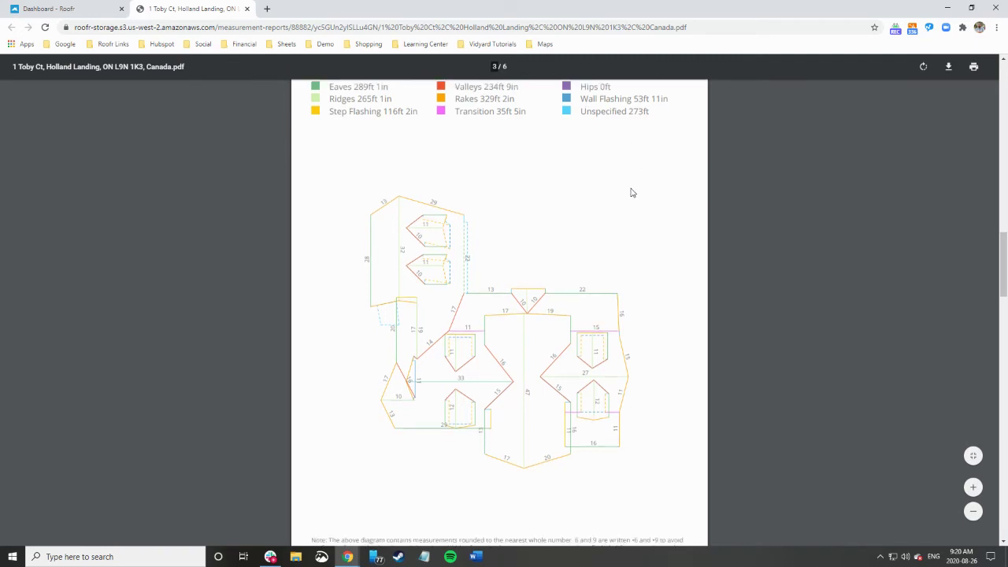
pyautogui.scroll(-2, 631, 192)
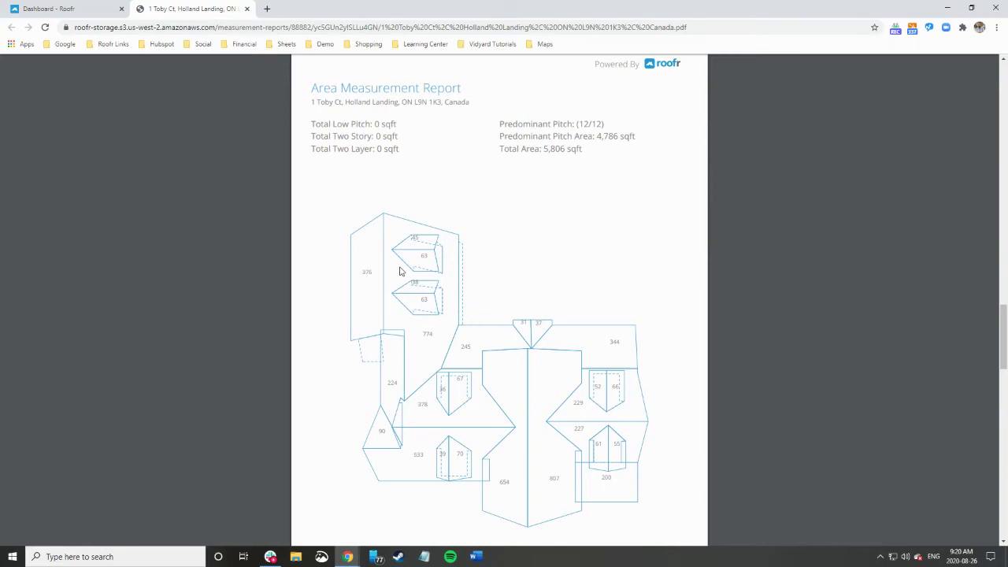
pyautogui.scroll(-8, 557, 406)
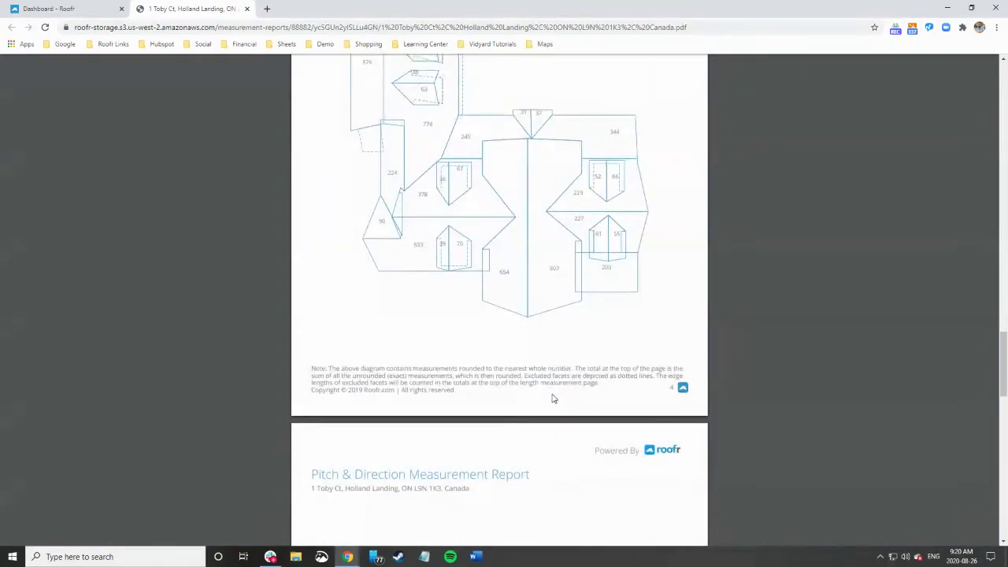
pyautogui.scroll(-1, 553, 398)
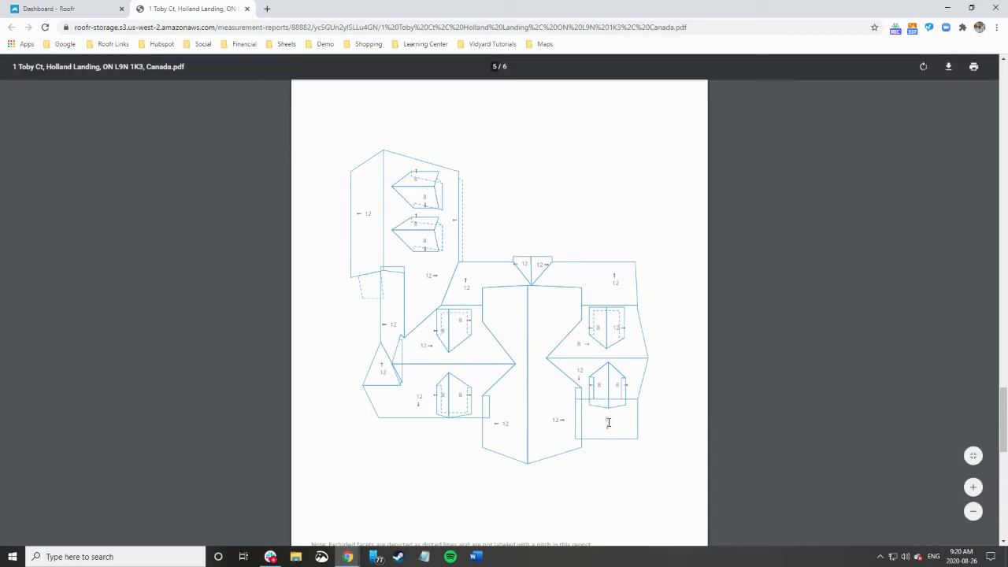
pyautogui.scroll(-7, 457, 367)
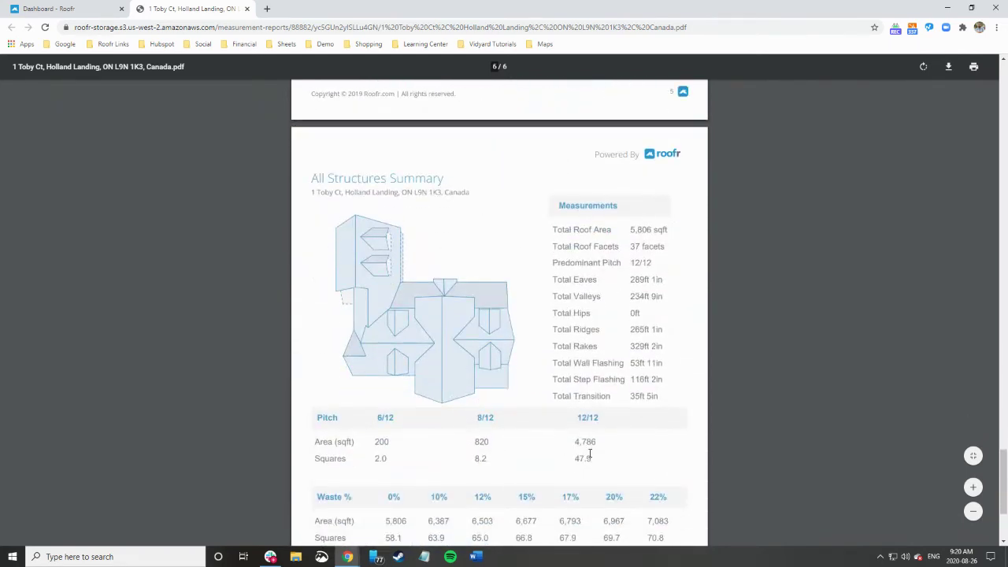
# Highlight the 5,806 sqft total roof area and the 20% waste area value on the summary page.
pyautogui.scroll(-1, 526, 444)
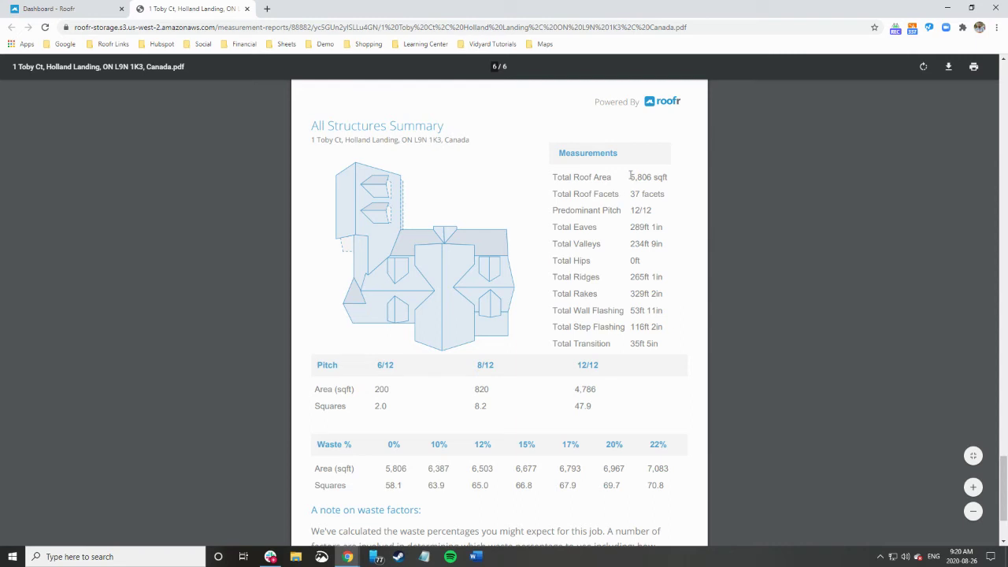
pyautogui.moveTo(630, 175); pyautogui.dragTo(673, 179)
pyautogui.scroll(-2, 556, 291)
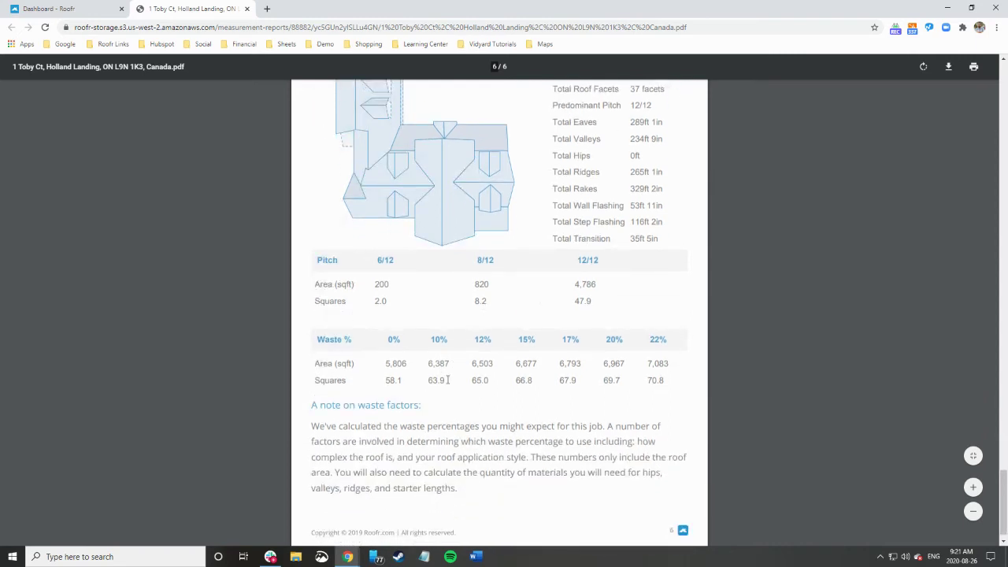
pyautogui.scroll(1, 429, 239)
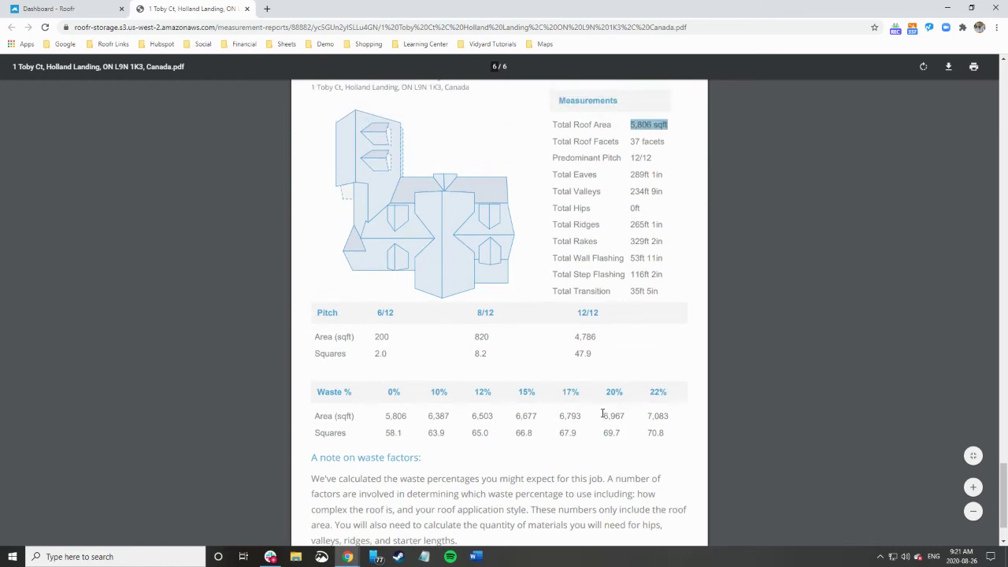
pyautogui.moveTo(603, 413); pyautogui.dragTo(617, 416)
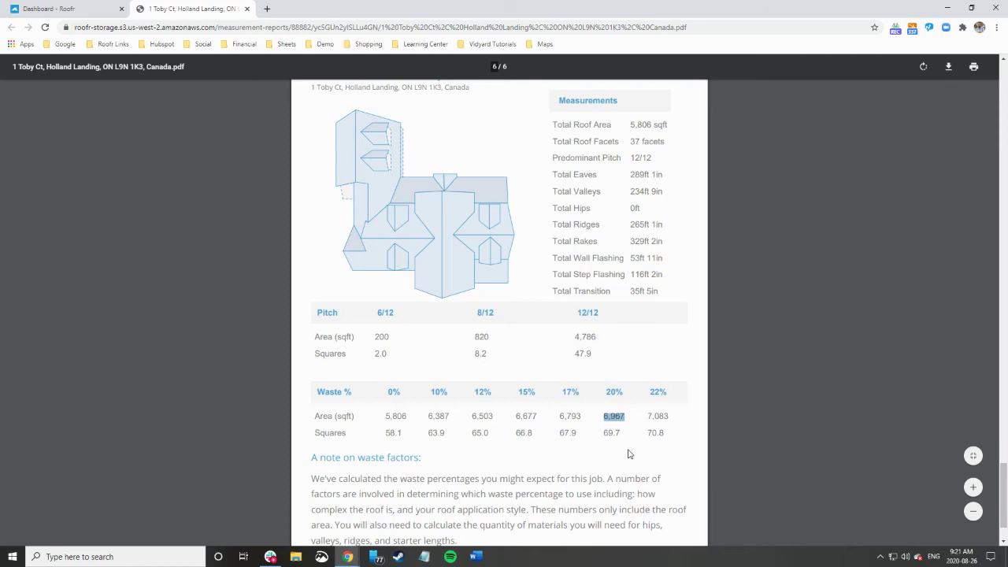
# Return to the roof outline Diagram on page 2 of 6.
pyautogui.scroll(2, 628, 453)
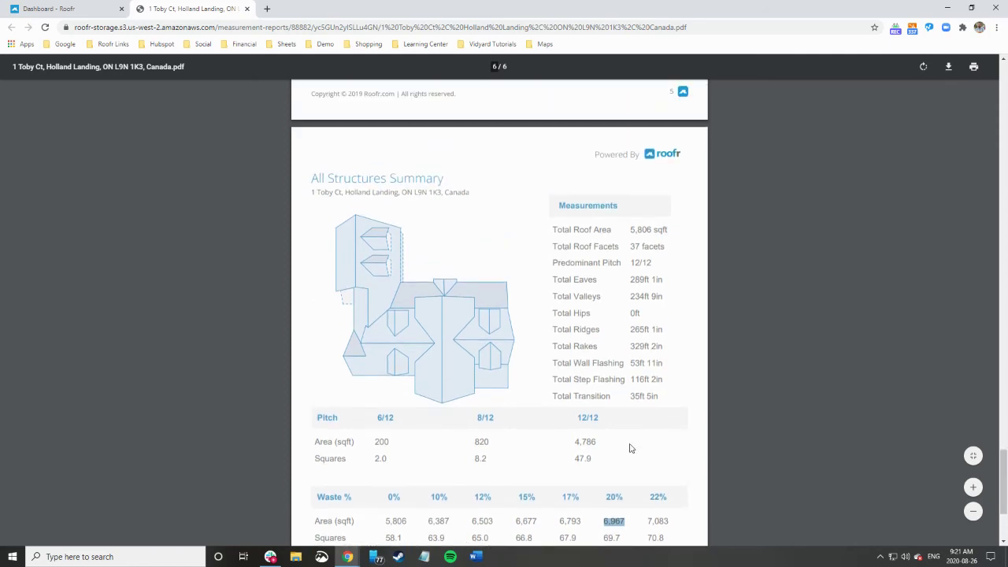
pyautogui.scroll(12, 630, 448)
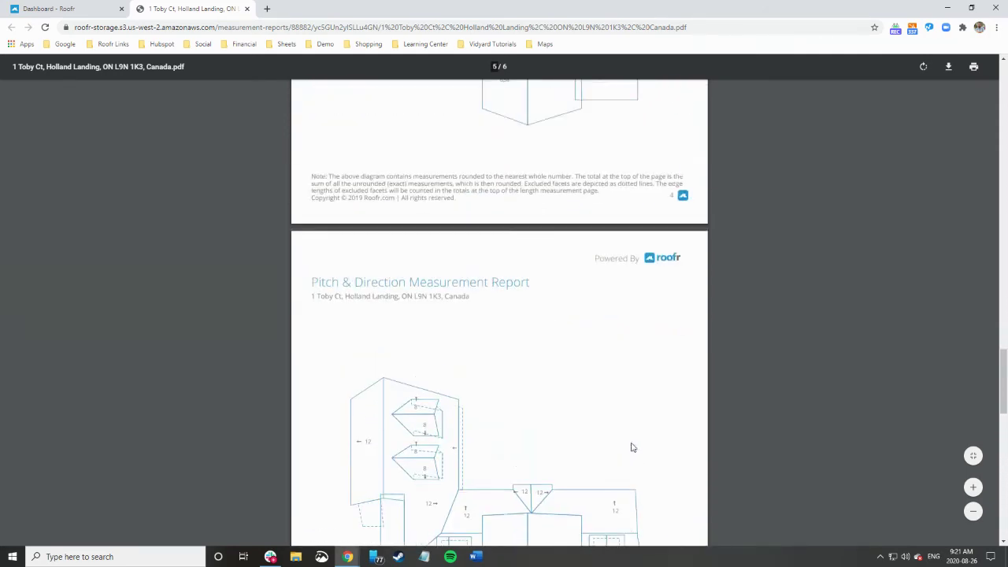
pyautogui.scroll(20, 630, 448)
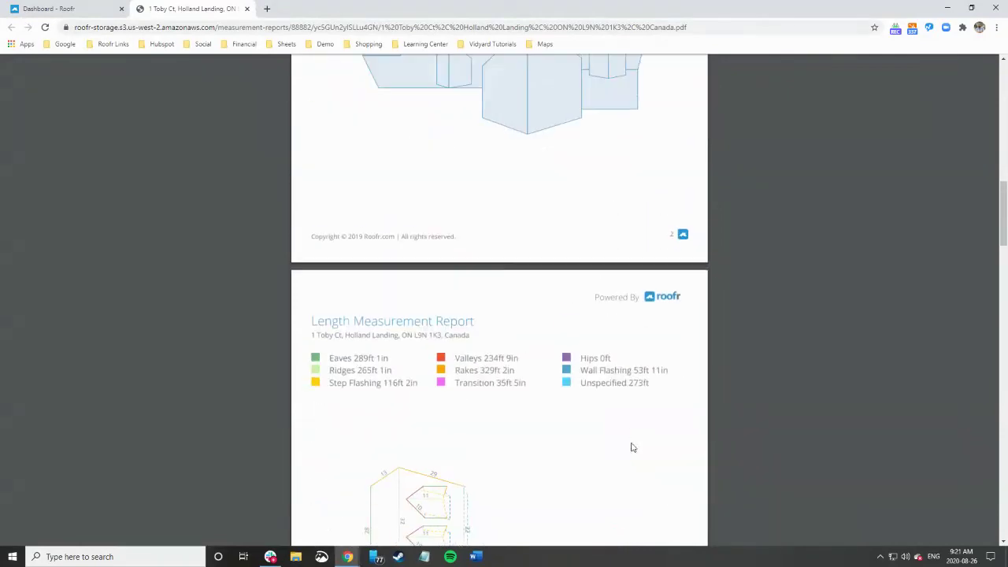
pyautogui.scroll(10, 631, 447)
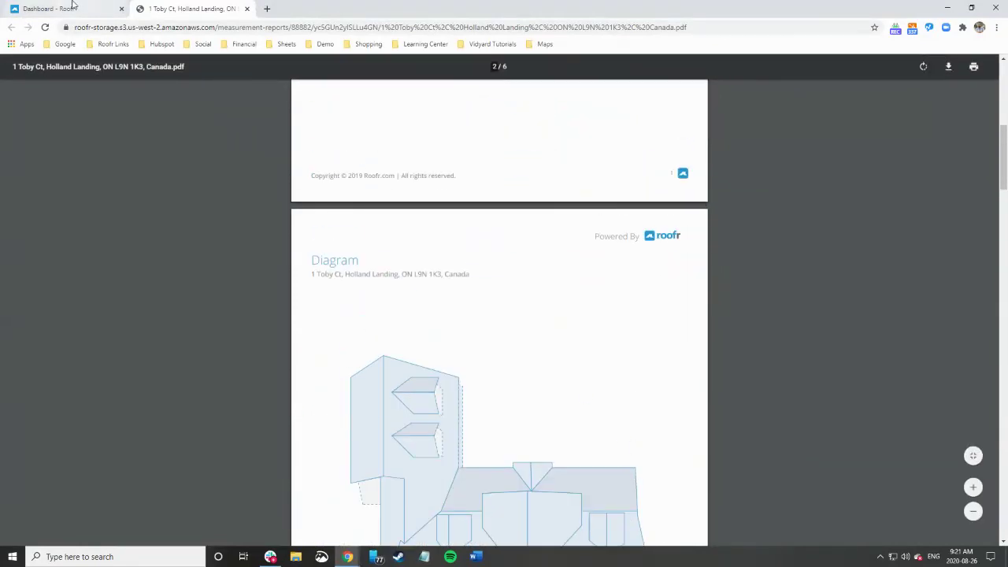
# Switch back to the Roofr editor tab showing the fully traced roof with lengths and areas.
pyautogui.click(72, 3)
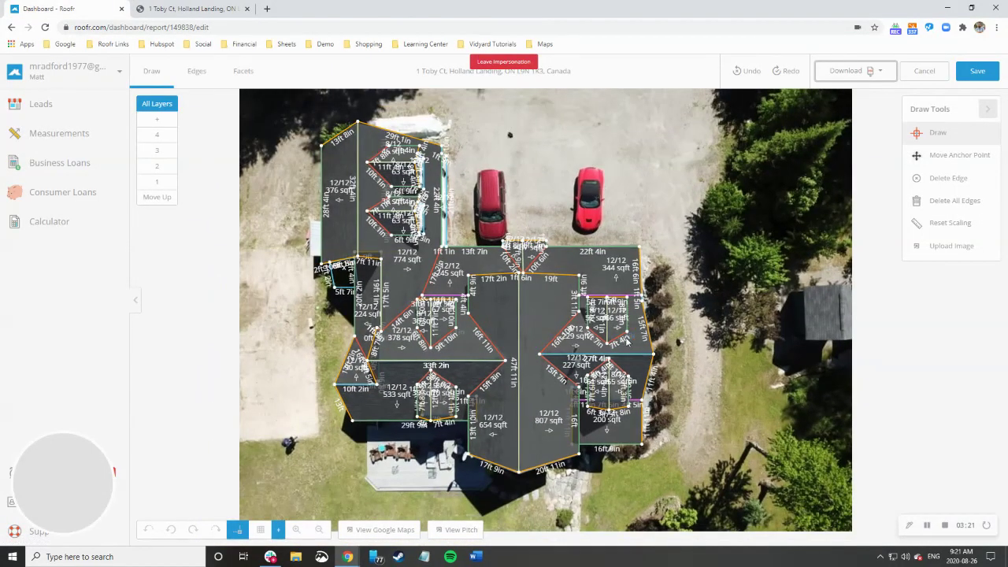